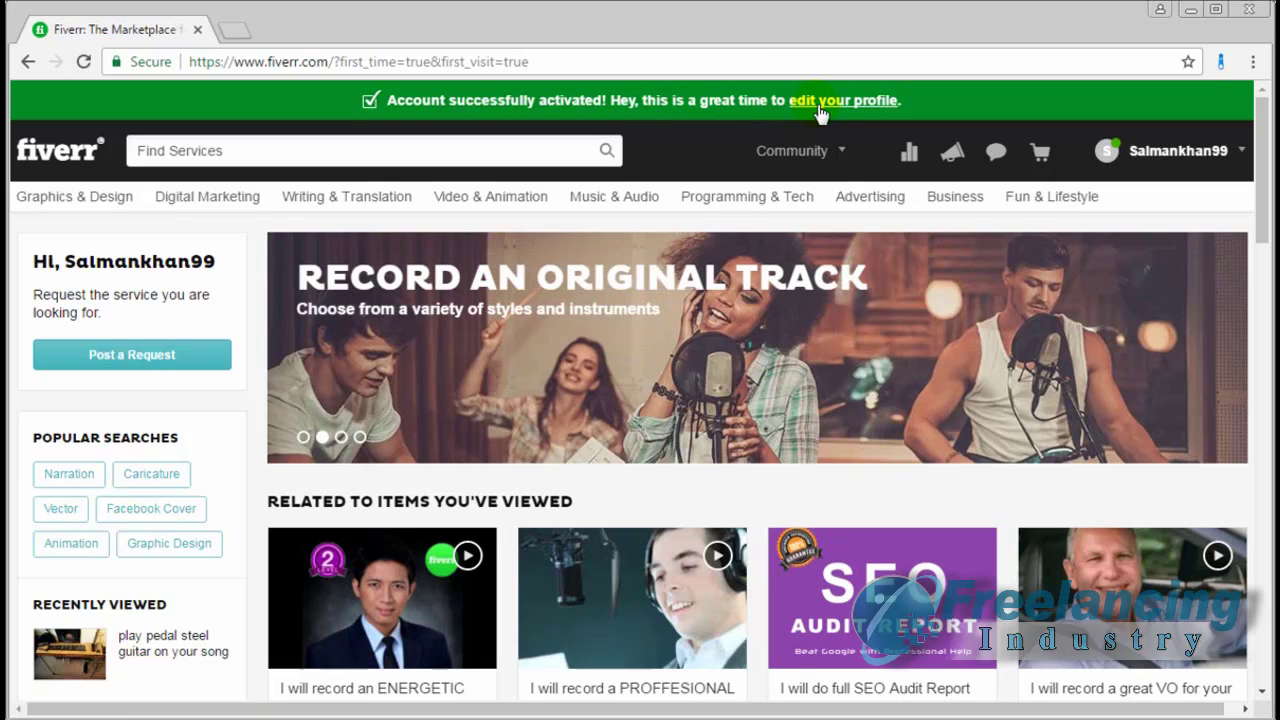
Go to the new account's Account Settings page through the account menu
left_click(1113, 160)
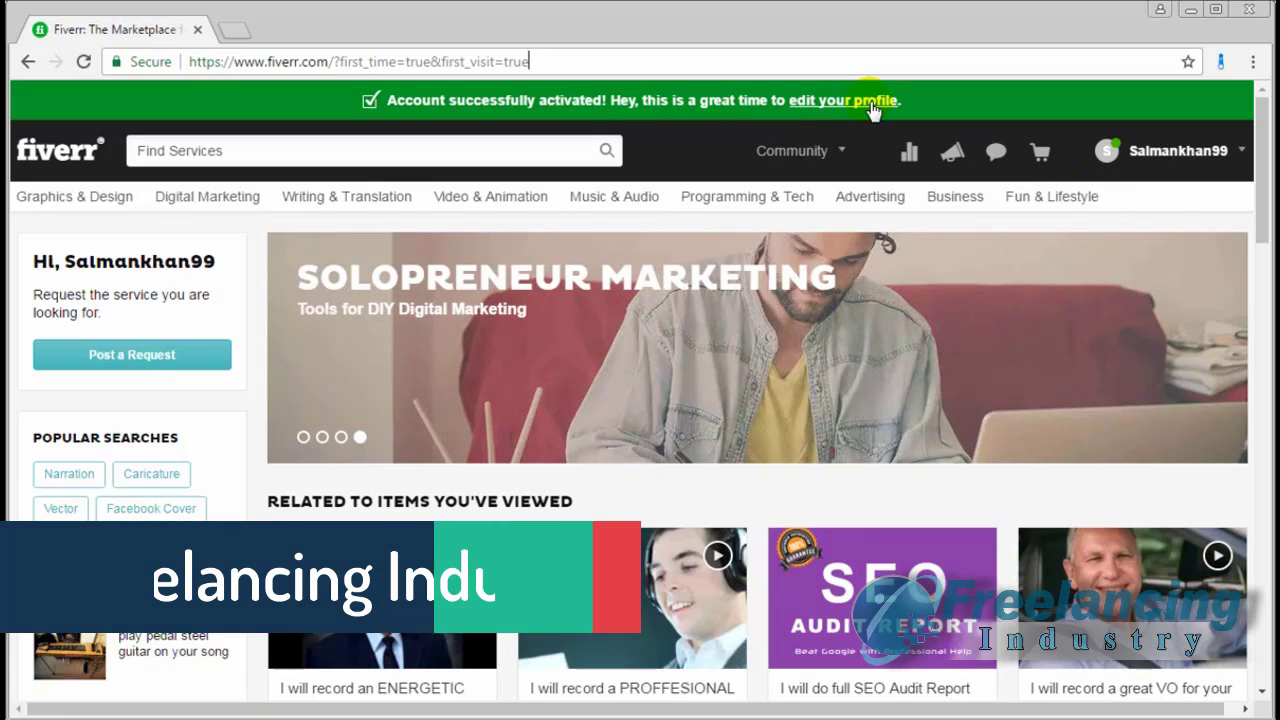
left_click(860, 104)
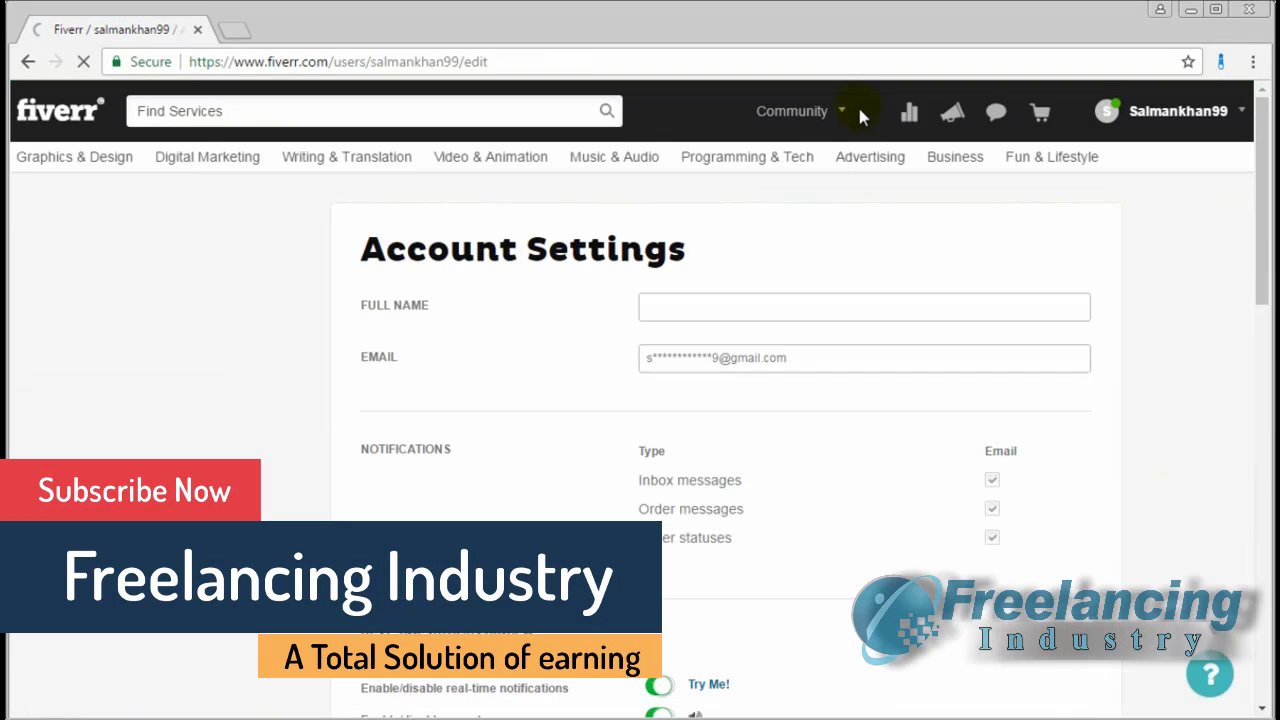
Enter the account holder's full name and replace the masked email with the new email address
left_click(797, 308)
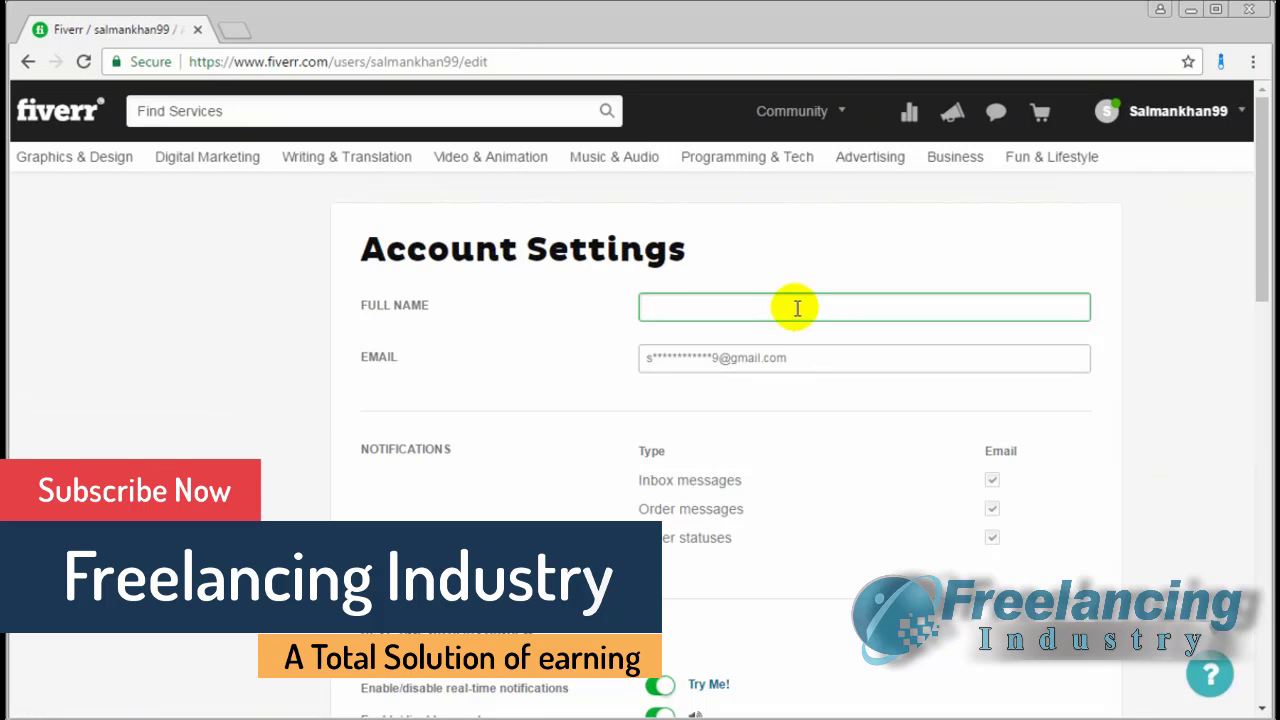
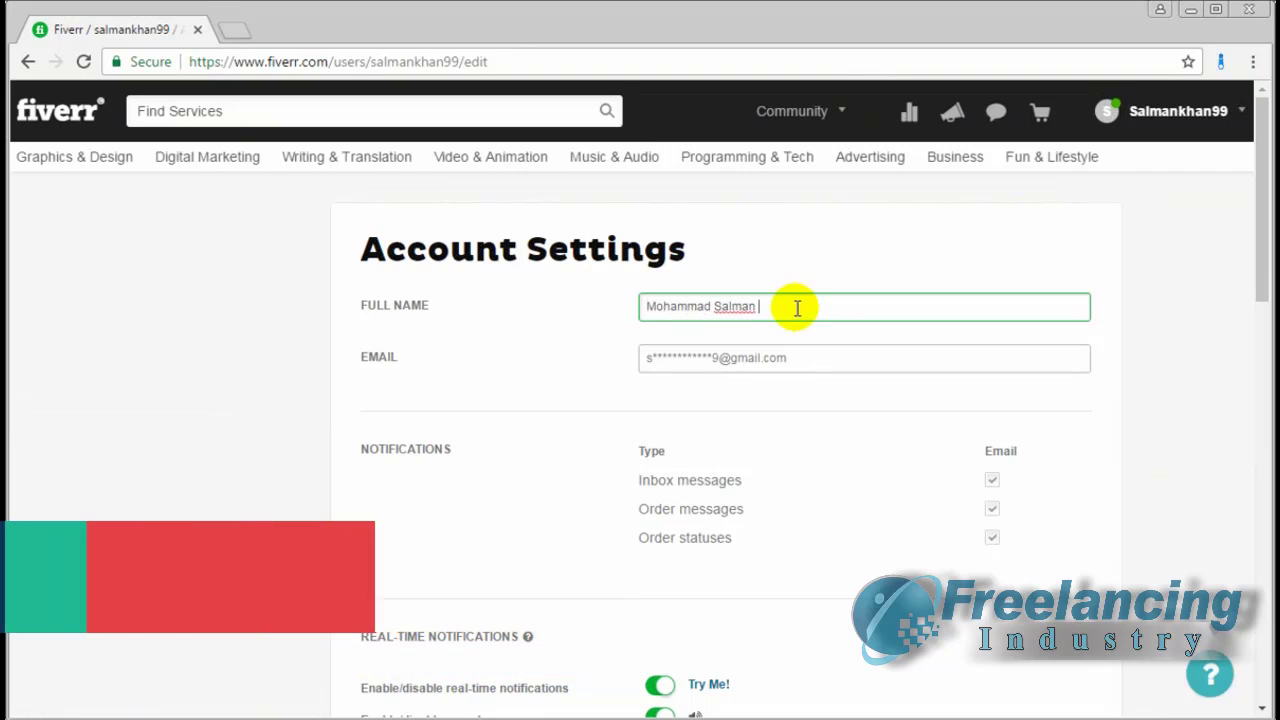
left_click(834, 358)
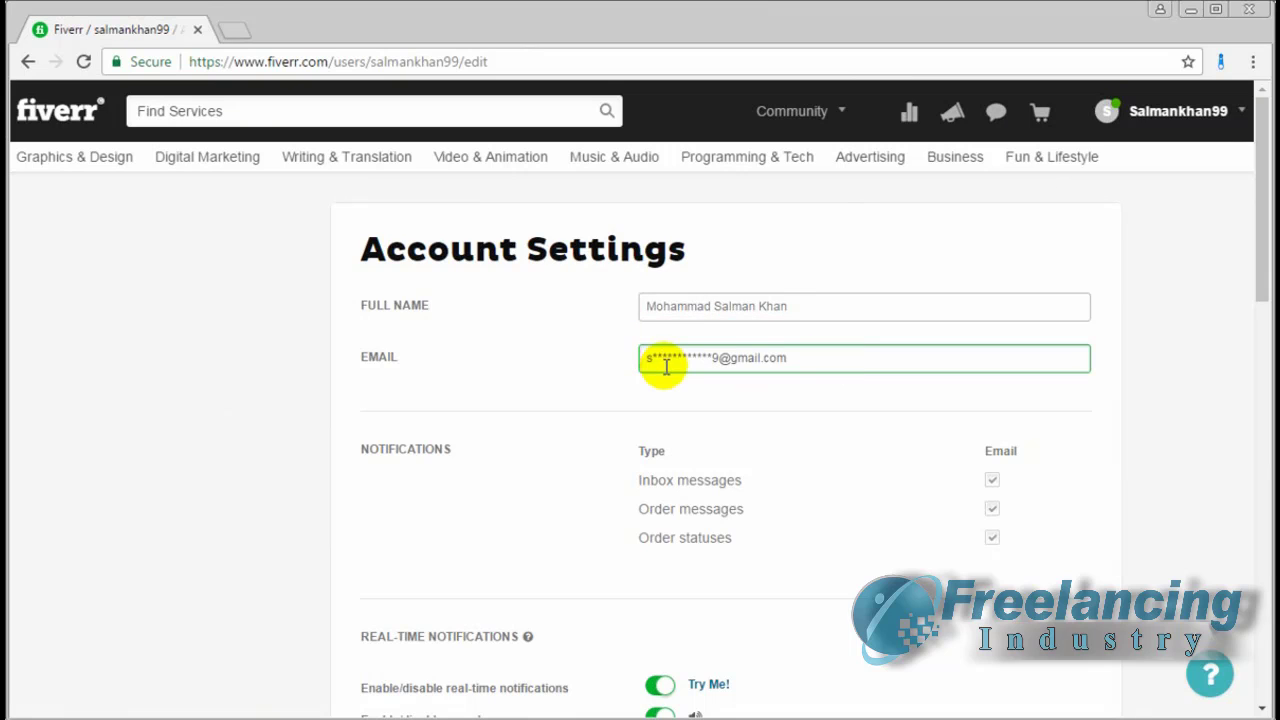
scroll(887, 366, "down", 1)
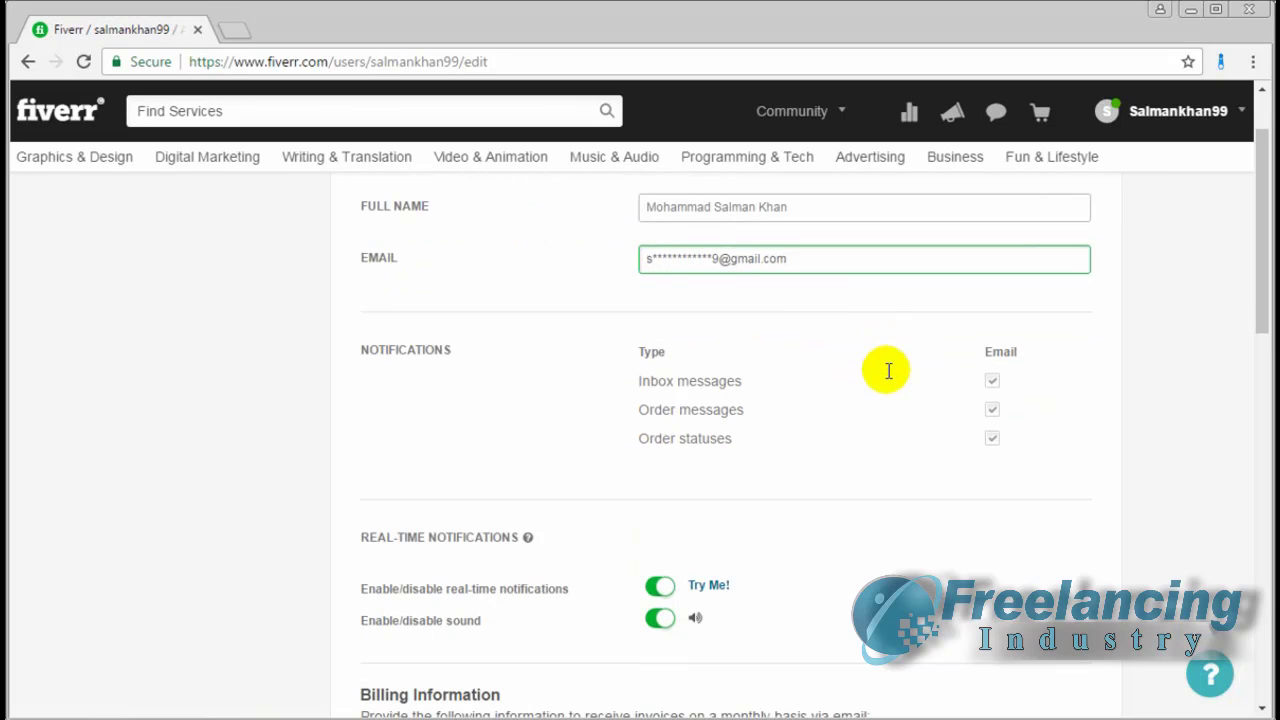
key("ctrl+a")
key("ctrl+v")
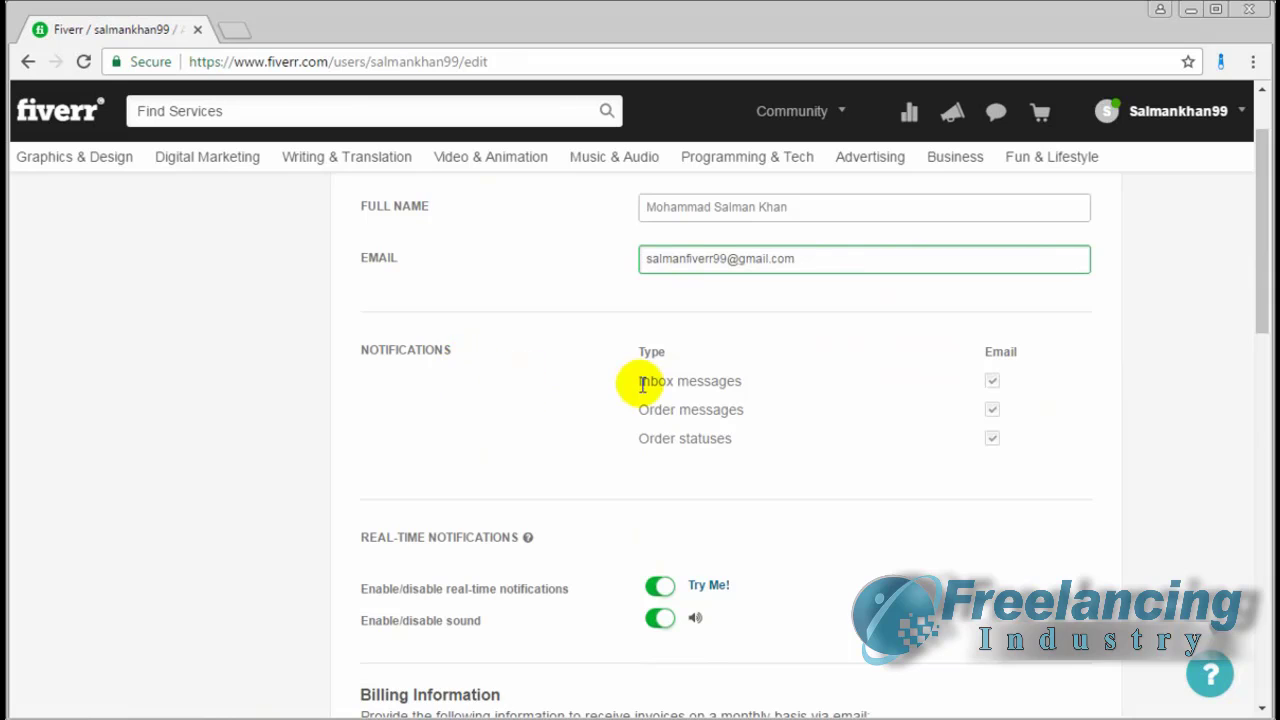
scroll(741, 400, "down", 1)
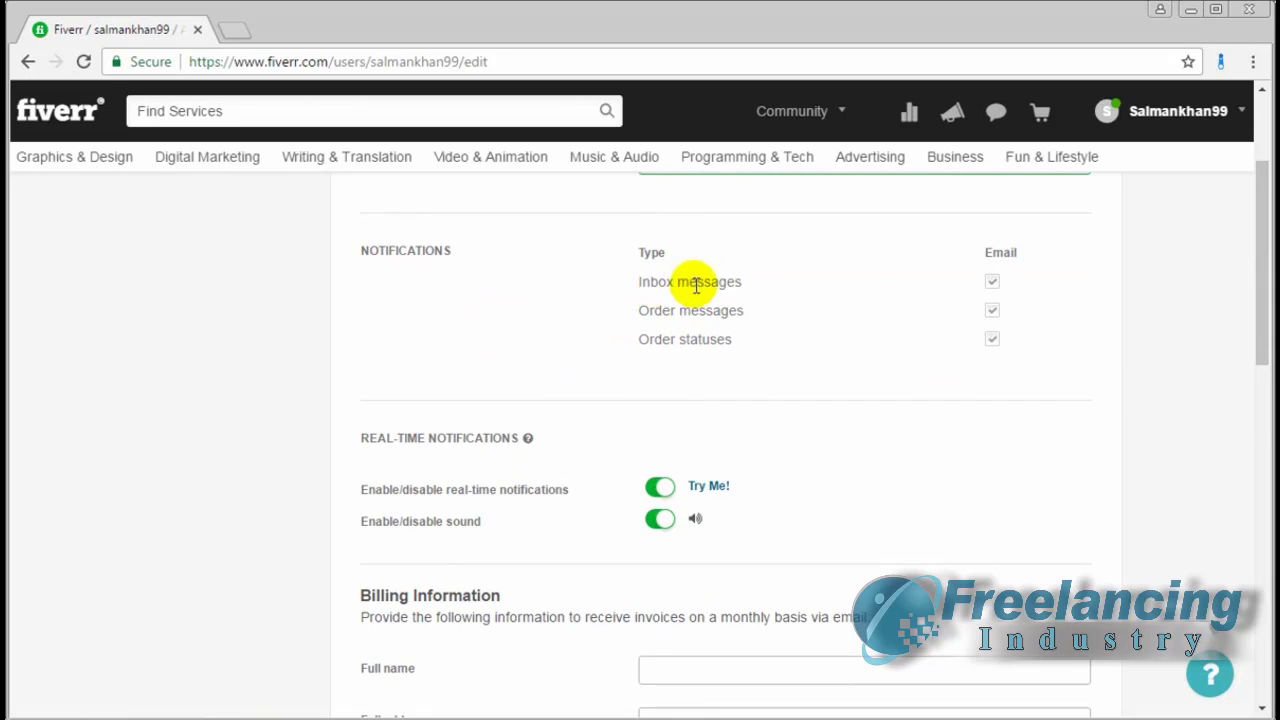
scroll(543, 470, "down", 1)
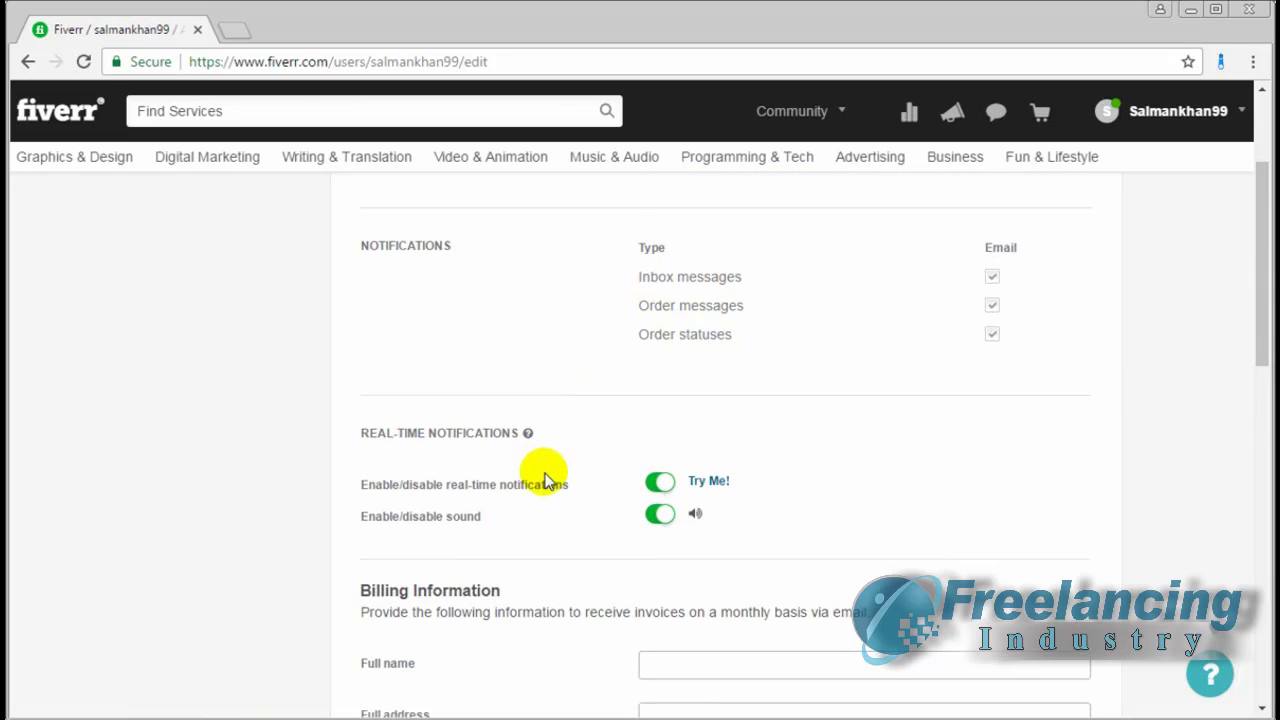
scroll(528, 370, "down", 1)
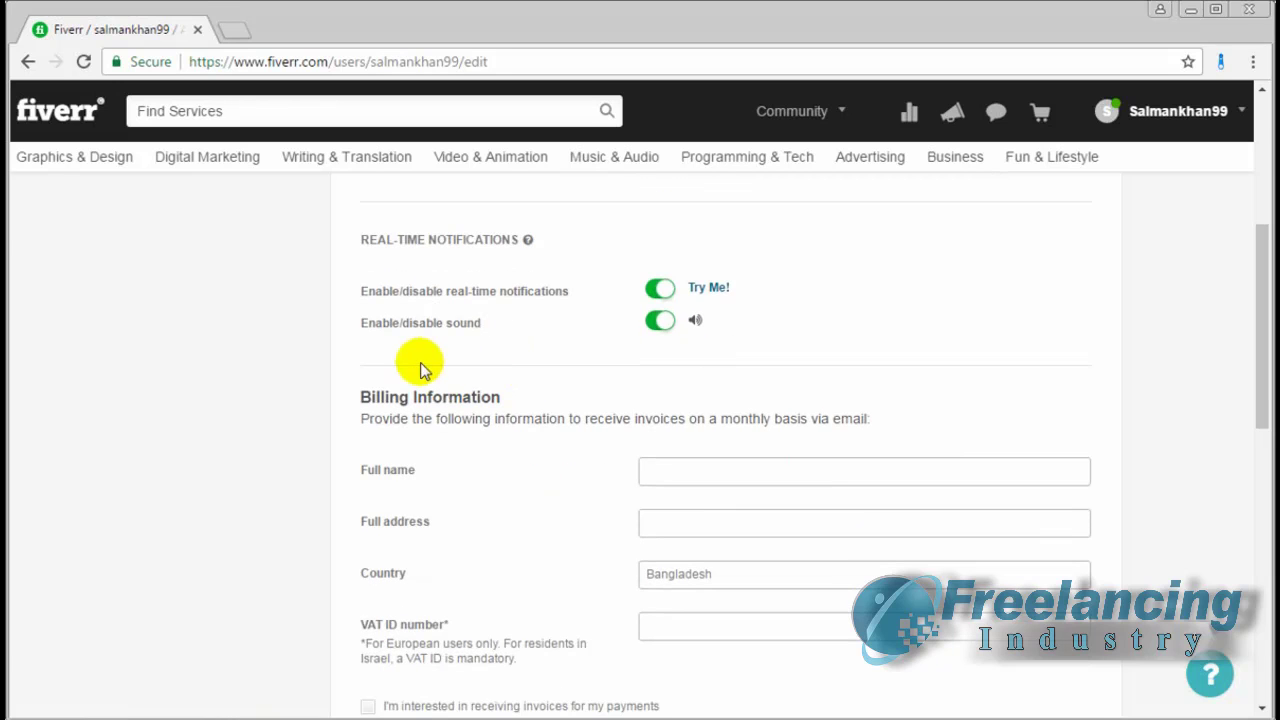
scroll(500, 430, "down", 1)
Fill in the billing full name and full address in Billing Information
left_click(793, 376)
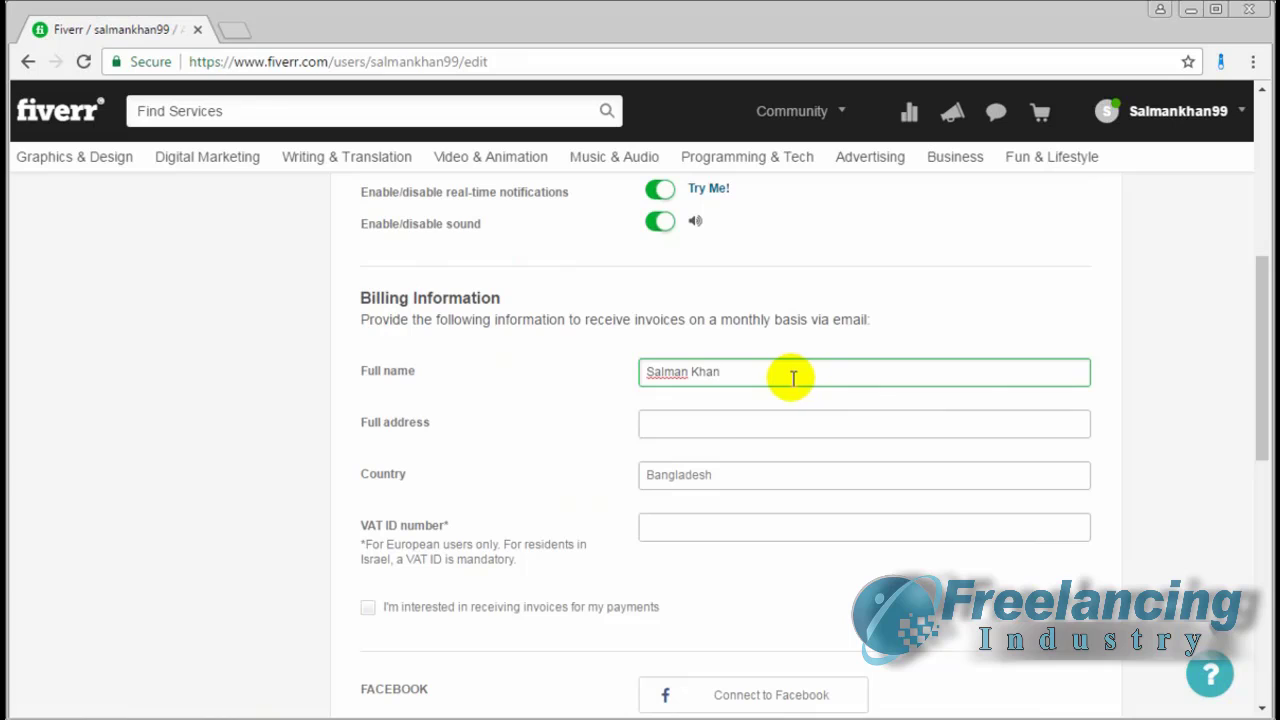
left_click(708, 421)
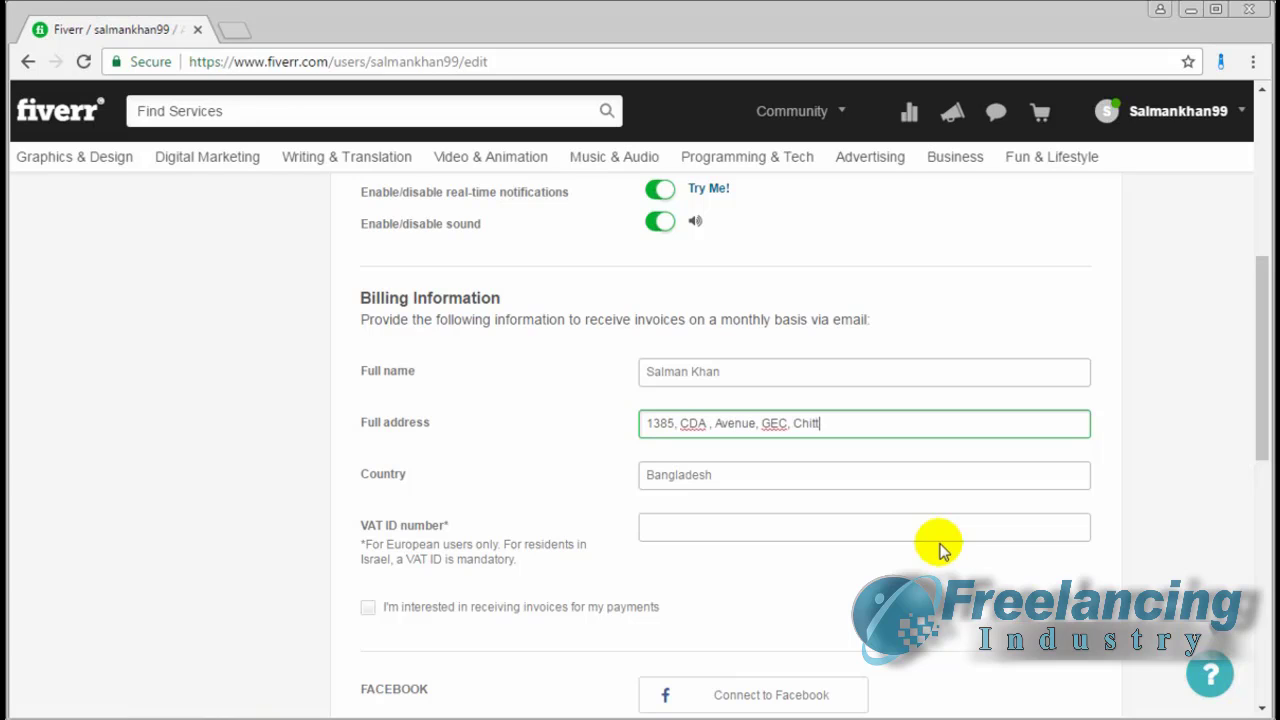
left_click(775, 522)
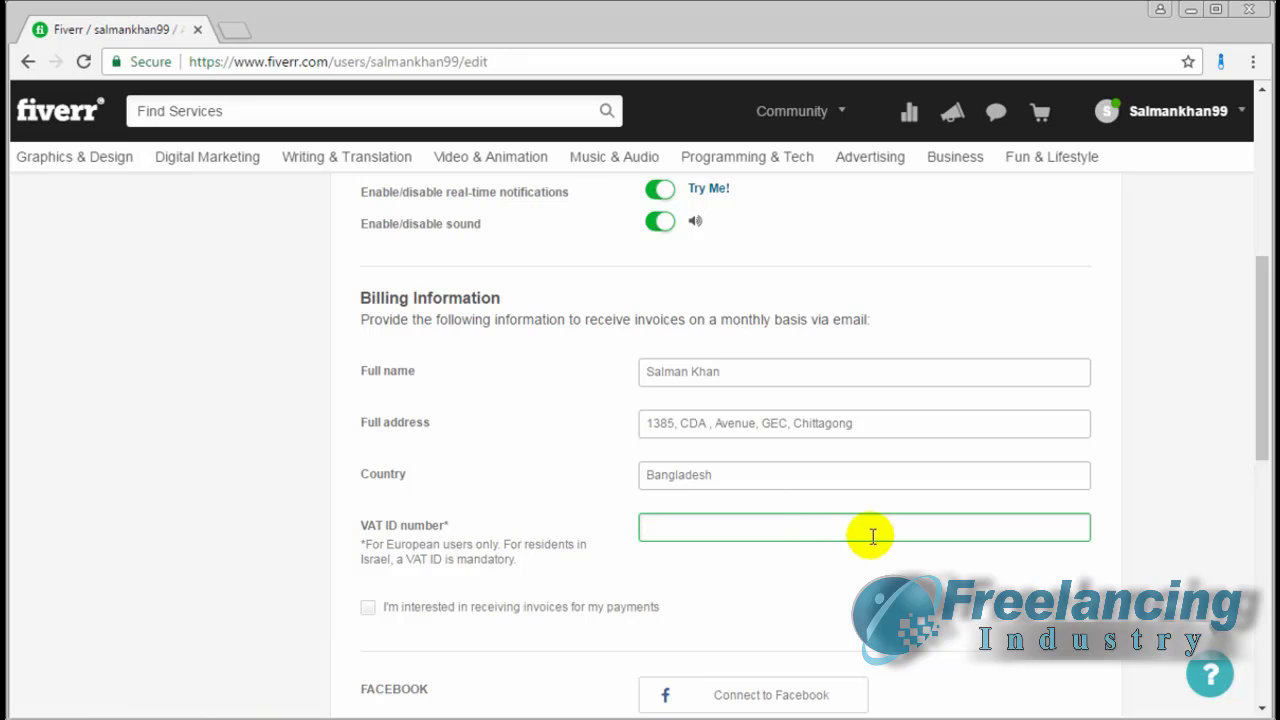
Save the account settings so Fiverr confirms the profile was updated
scroll(850, 536, "down", 2)
scroll(574, 511, "down", 2)
scroll(574, 511, "up", 2)
scroll(574, 511, "down", 3)
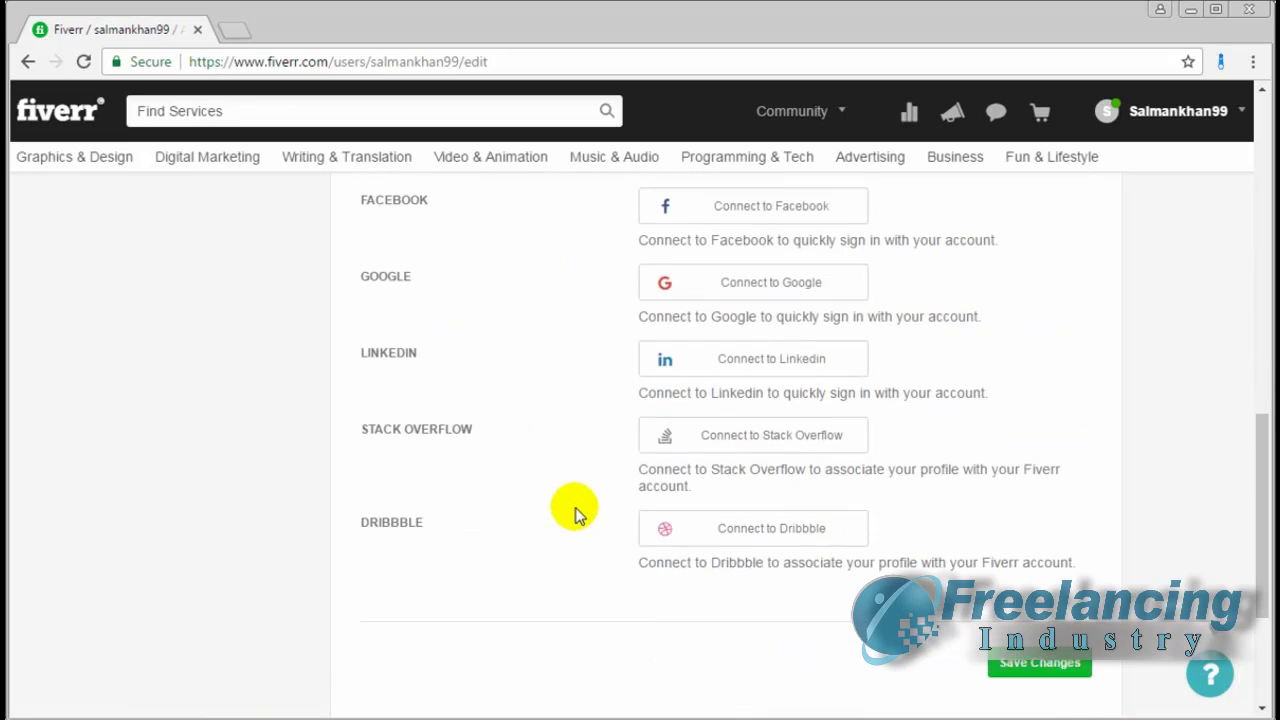
scroll(601, 478, "down", 1)
left_click(1043, 560)
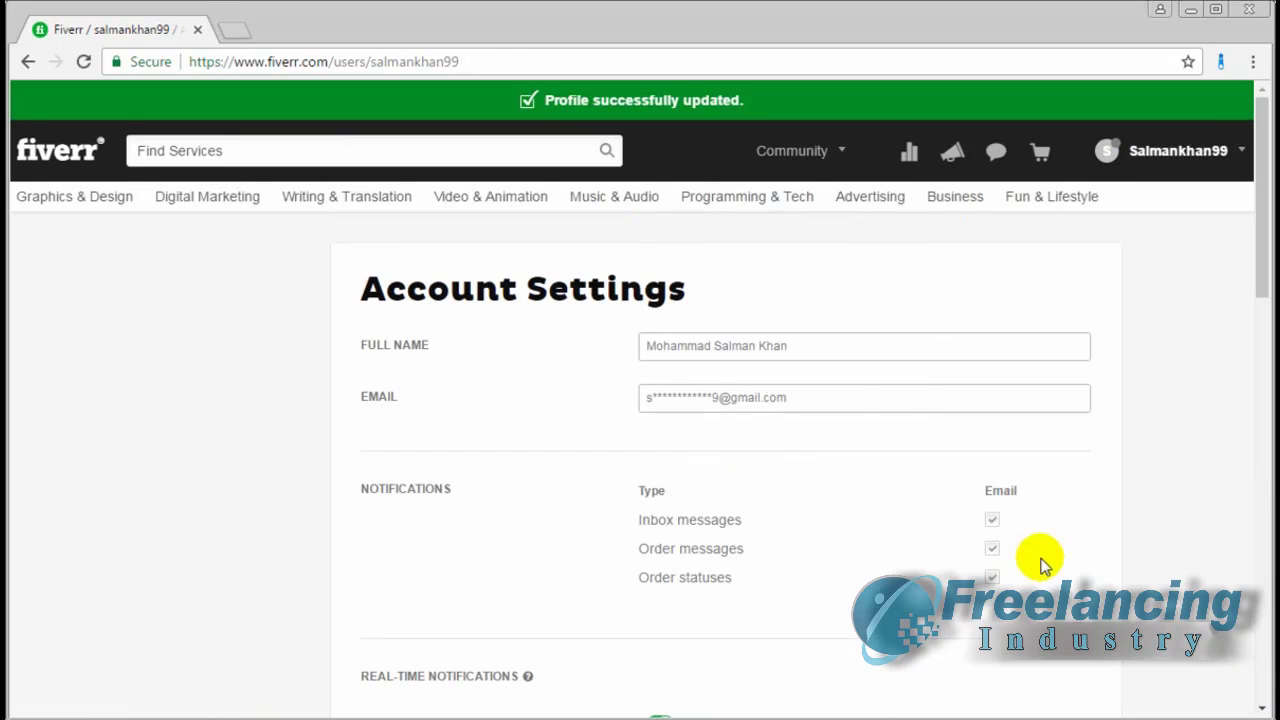
From the Dashboard's 'Your user profile is incomplete' to-do, open Public Profile Settings
left_click(911, 128)
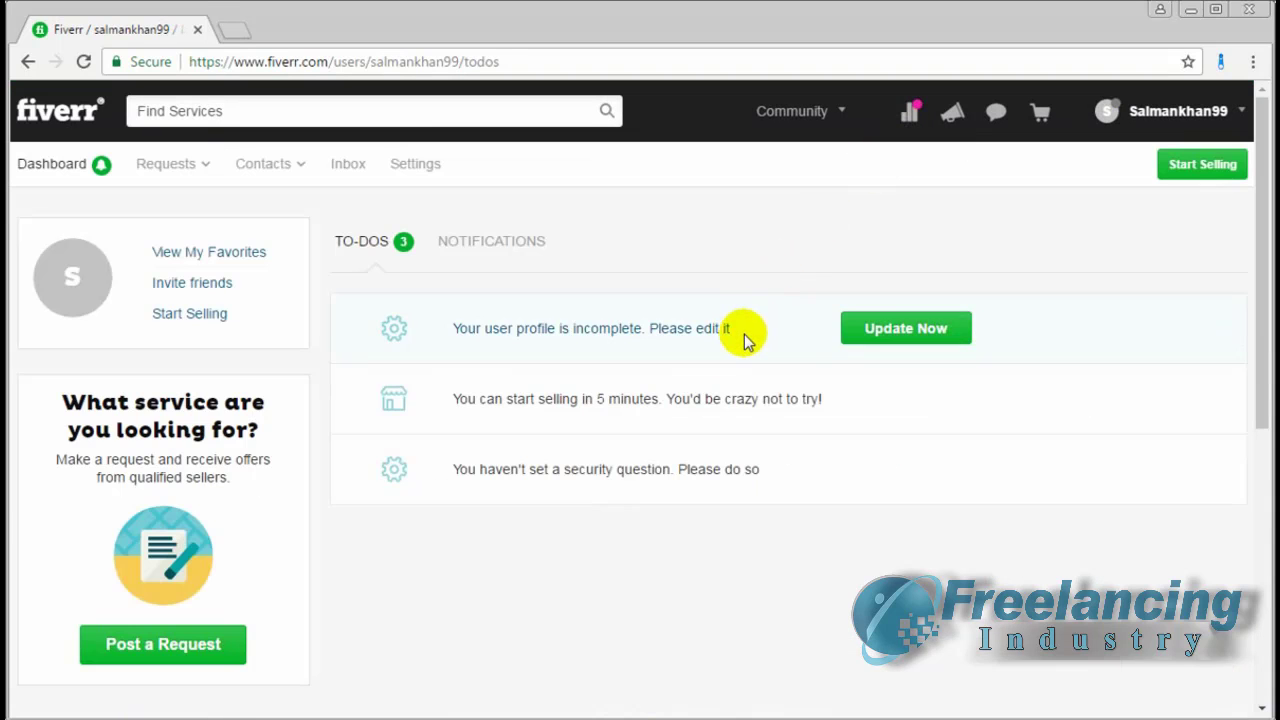
mouse_move(695, 344)
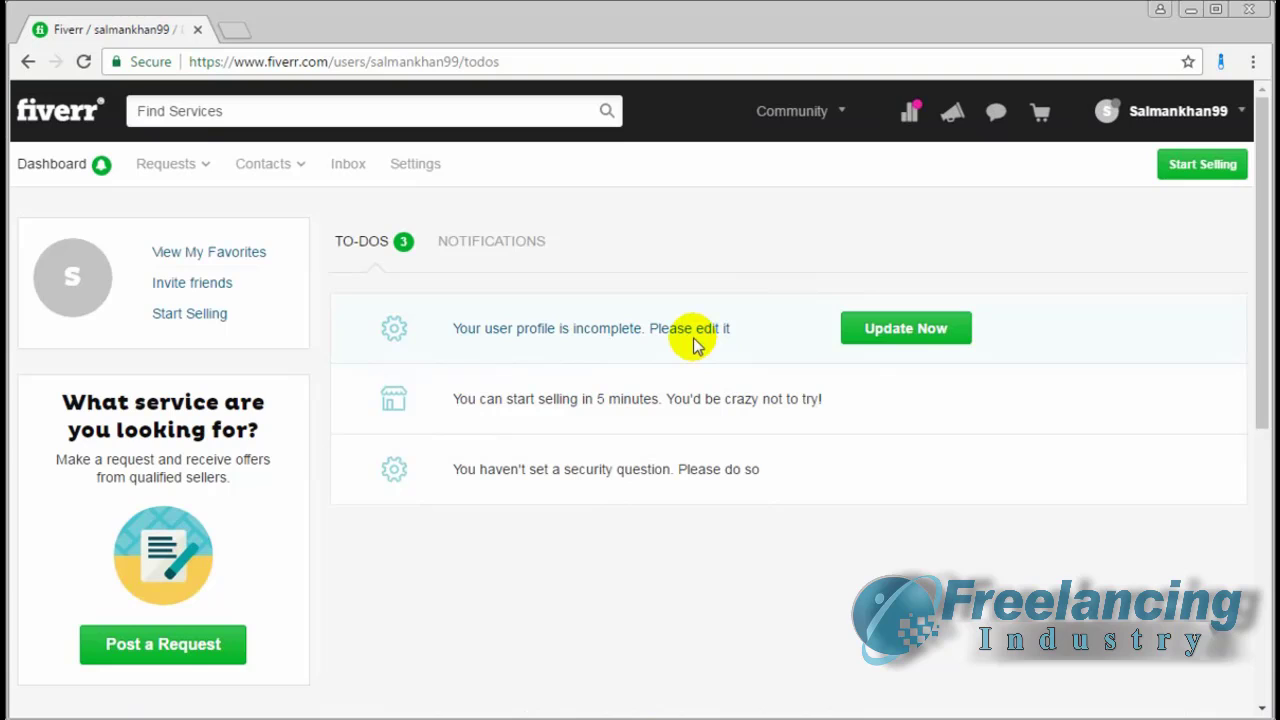
left_click(906, 330)
scroll(503, 351, "down", 5)
scroll(503, 351, "up", 5)
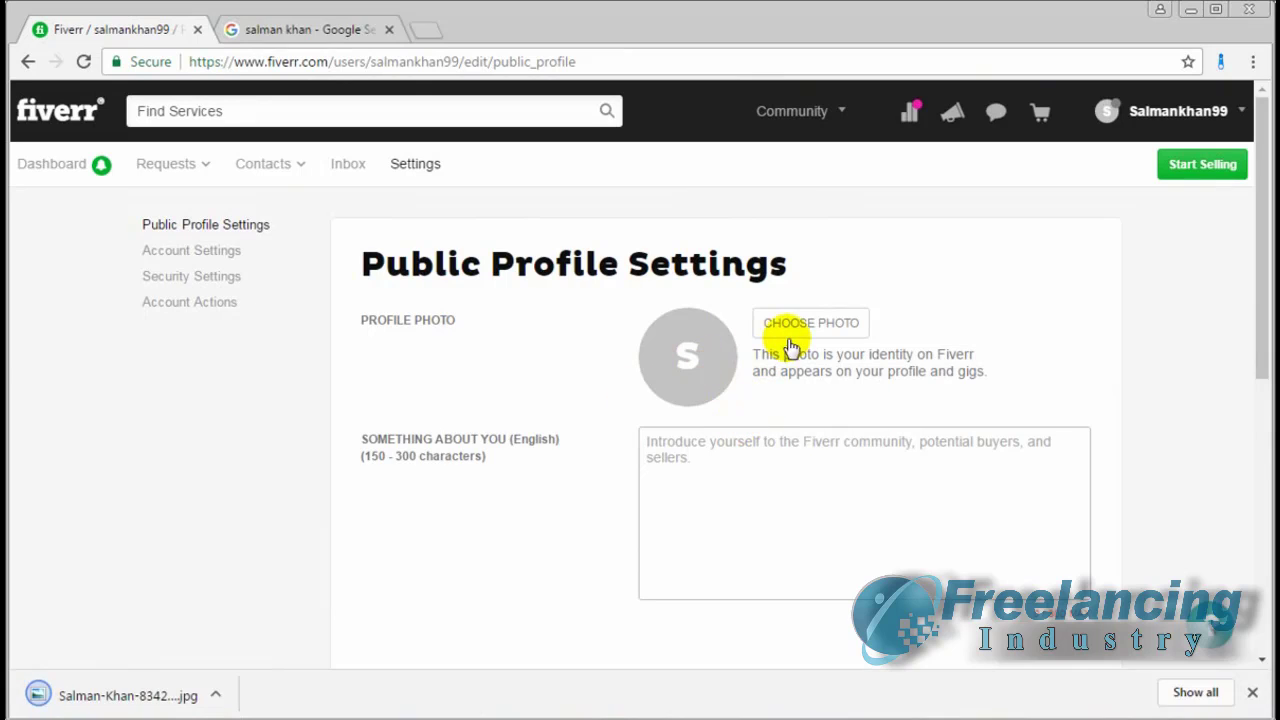
Upload the portrait image from the Videos library as the profile photo
left_click(790, 346)
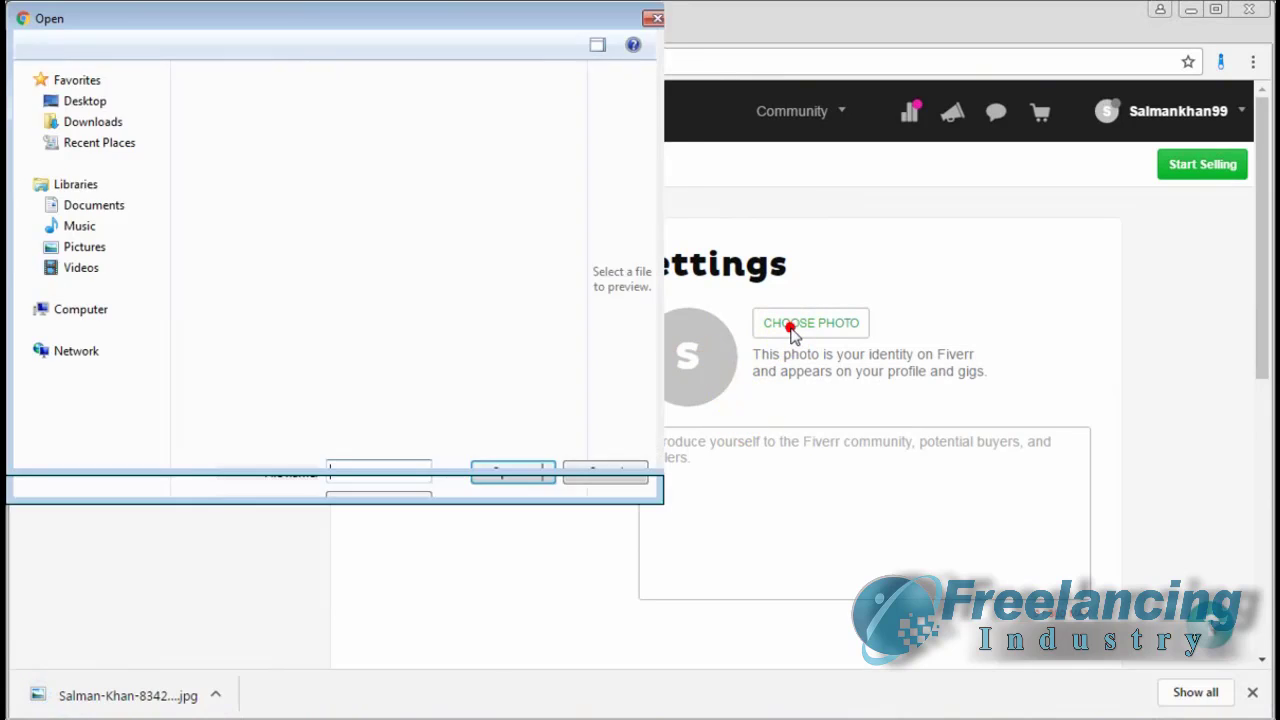
left_click(82, 302)
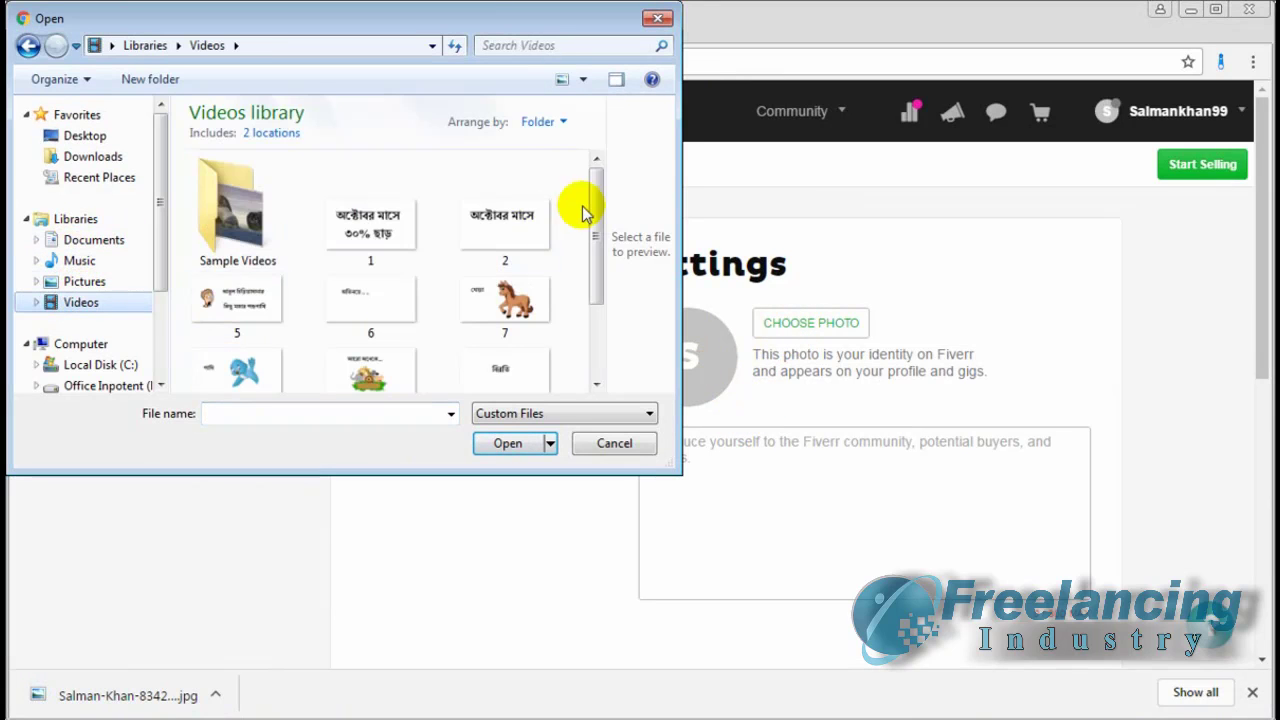
scroll(580, 206, "down", 3)
left_click(497, 345)
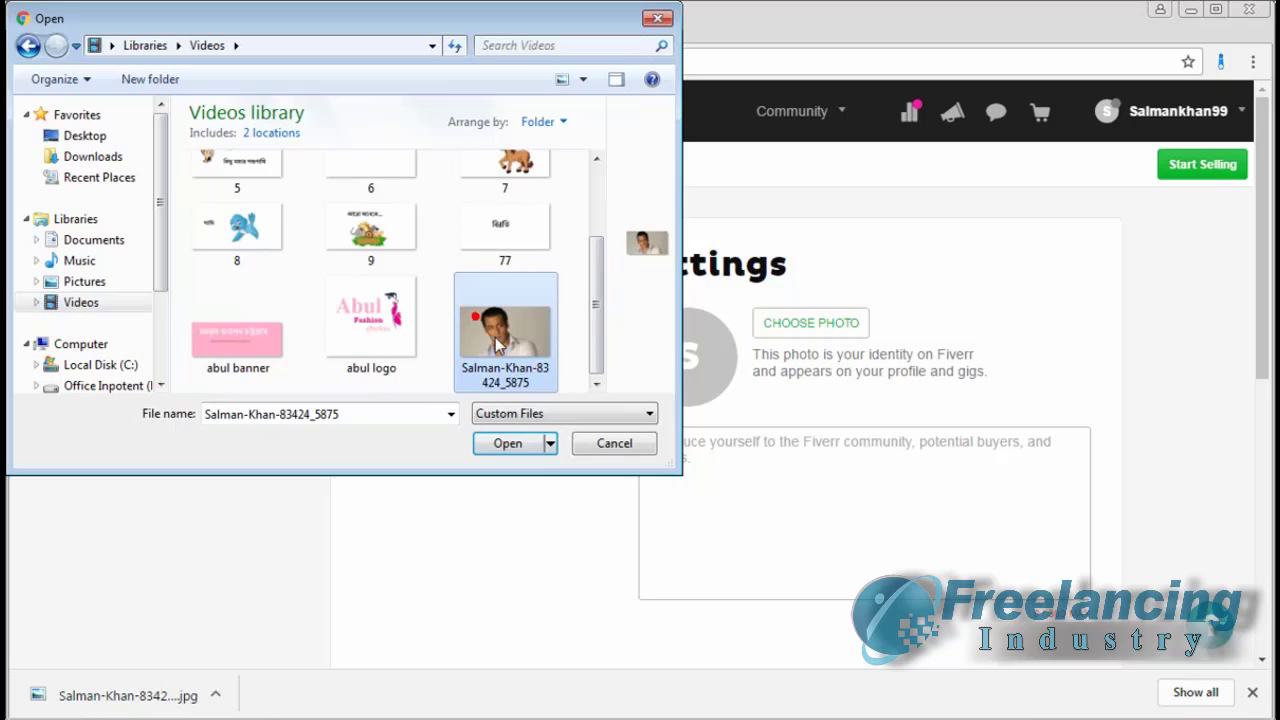
left_click(512, 443)
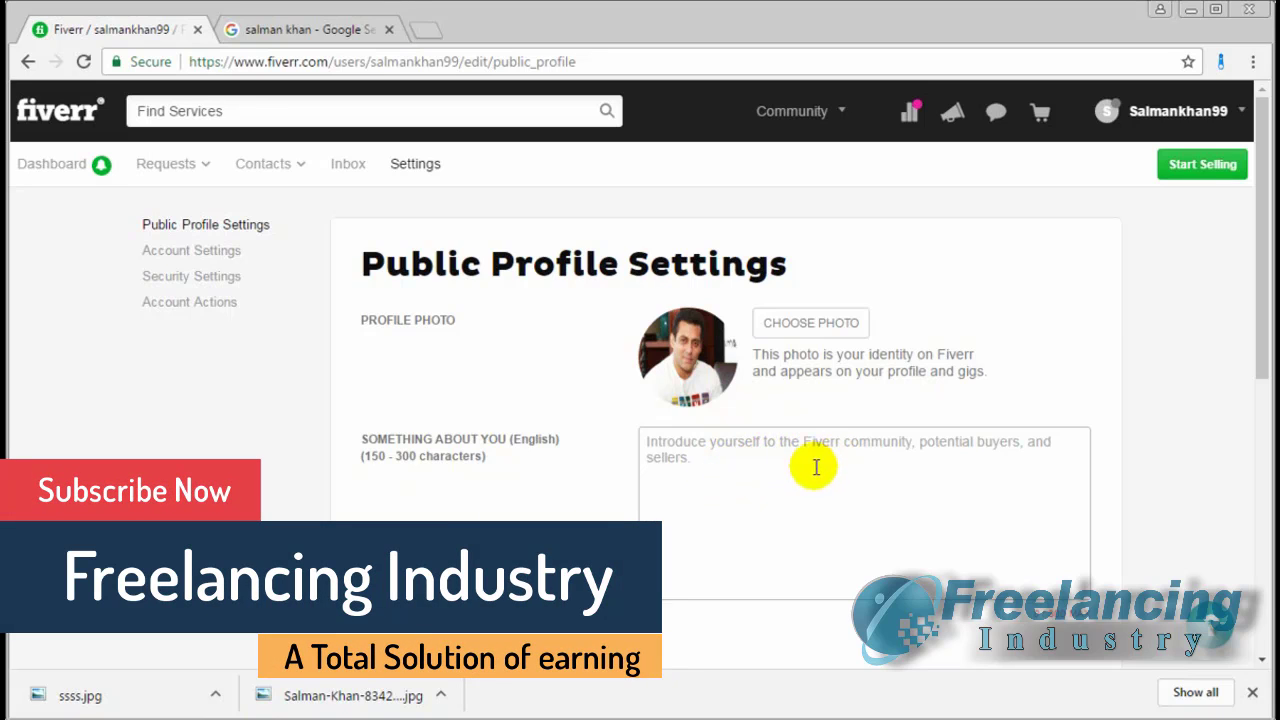
Write a 141-character SEO-professional introduction covering Facebook, YouTube and Google in 'Something About You'
left_click(686, 459)
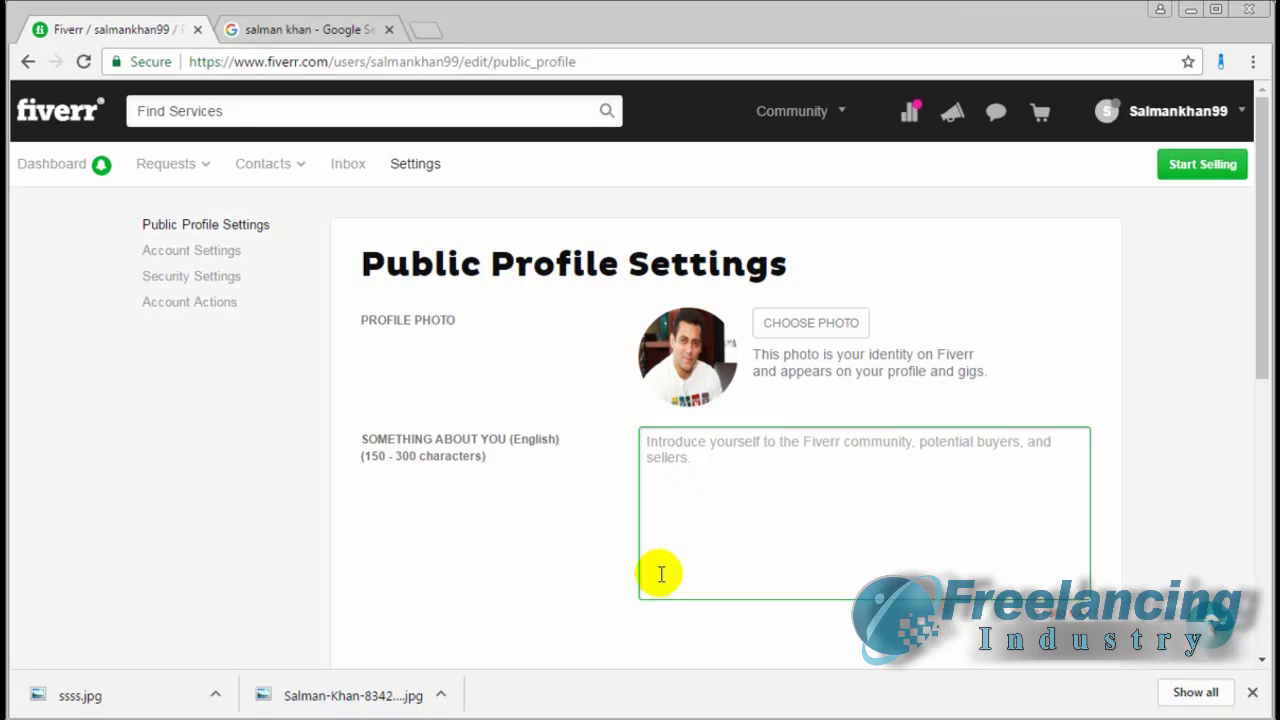
type("I")
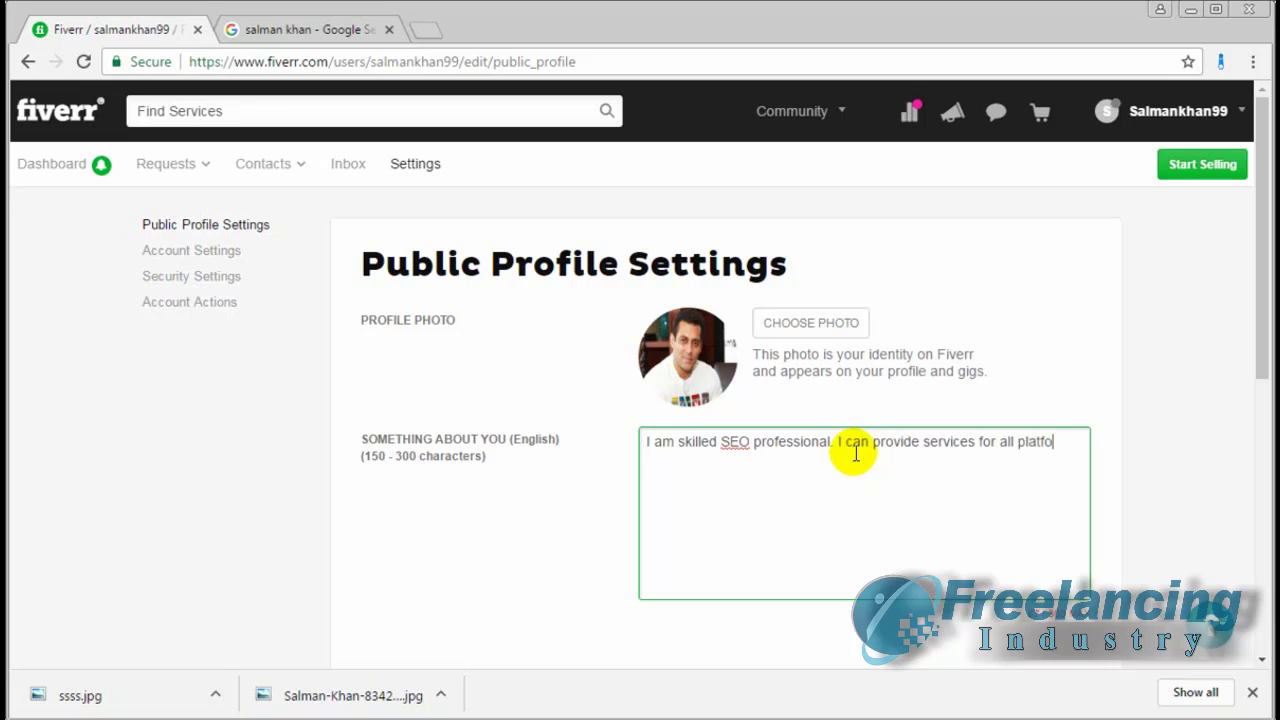
type("rm eg Facebook, youtube, and google. Also solve any critical SEO problem.")
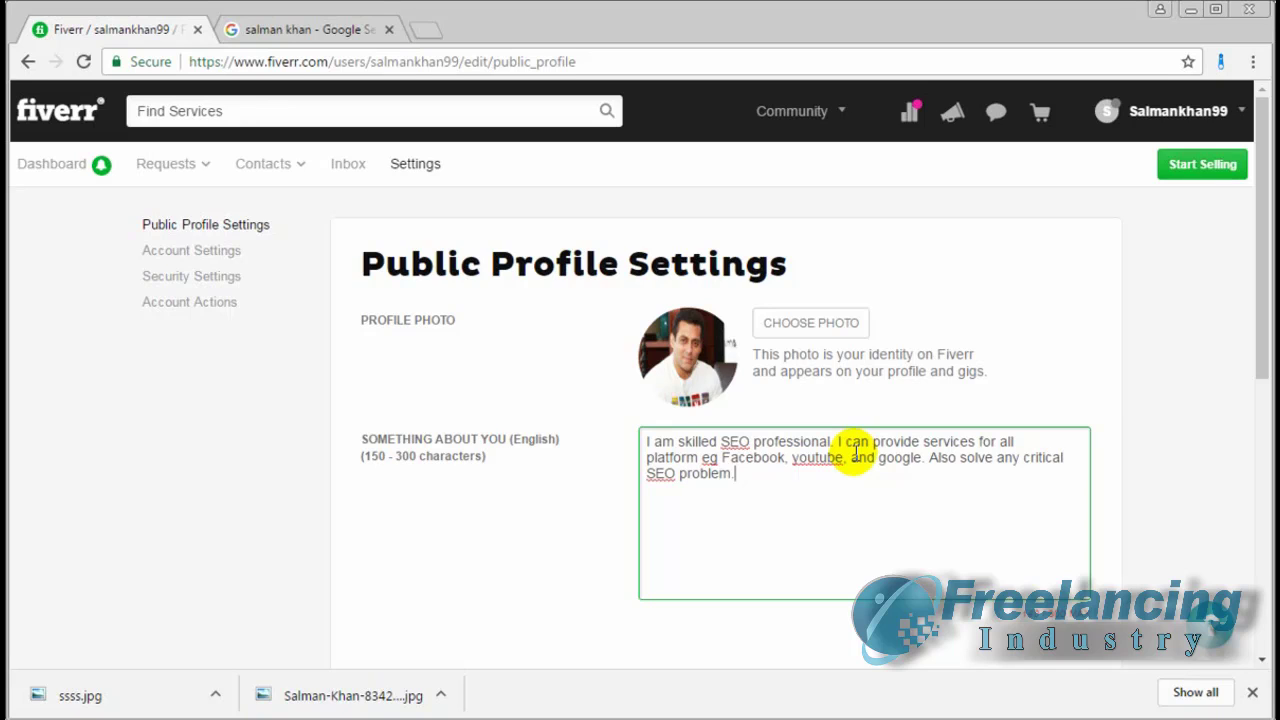
scroll(855, 455, "down", 1)
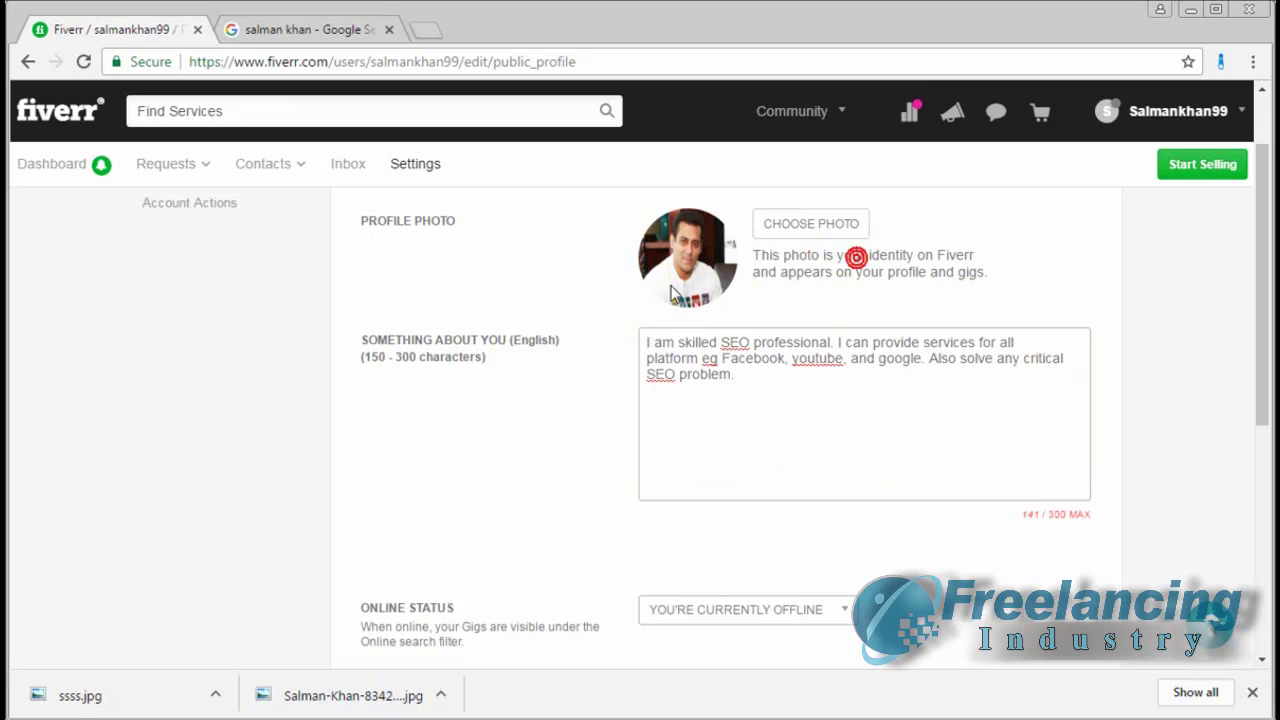
Set the profile's Online Status to GO ONLINE
scroll(672, 292, "down", 2)
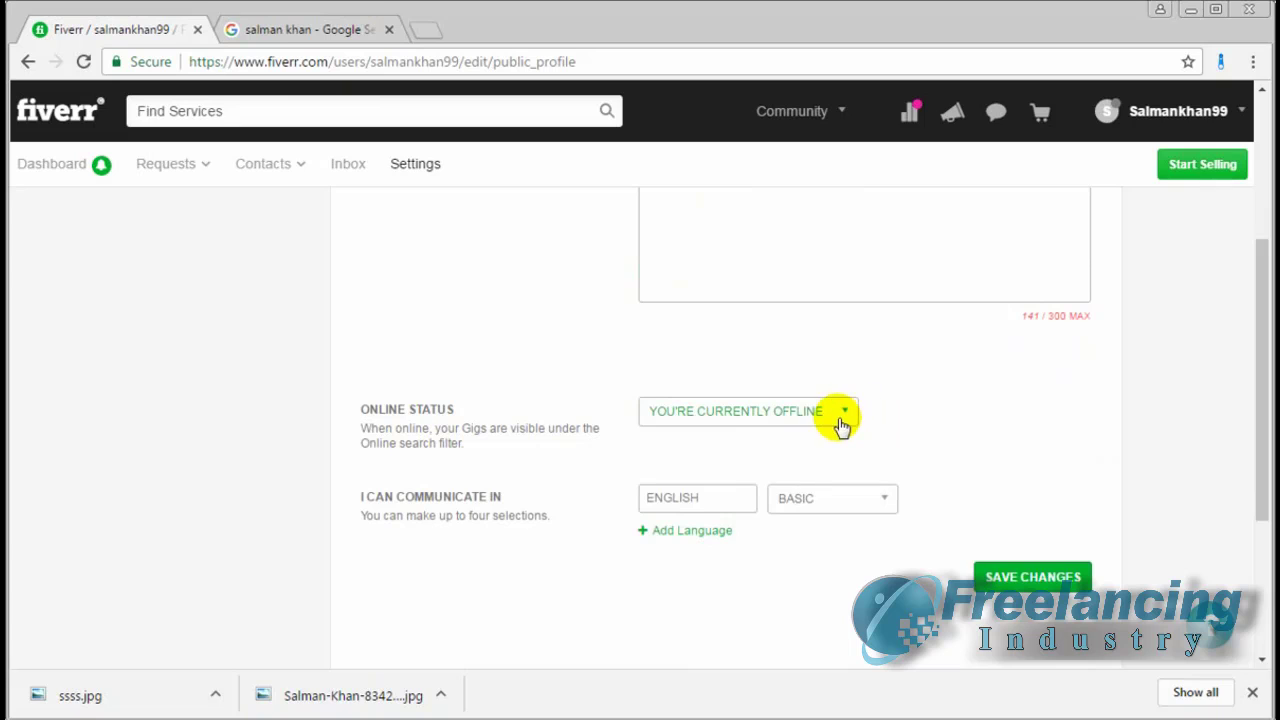
left_click(843, 416)
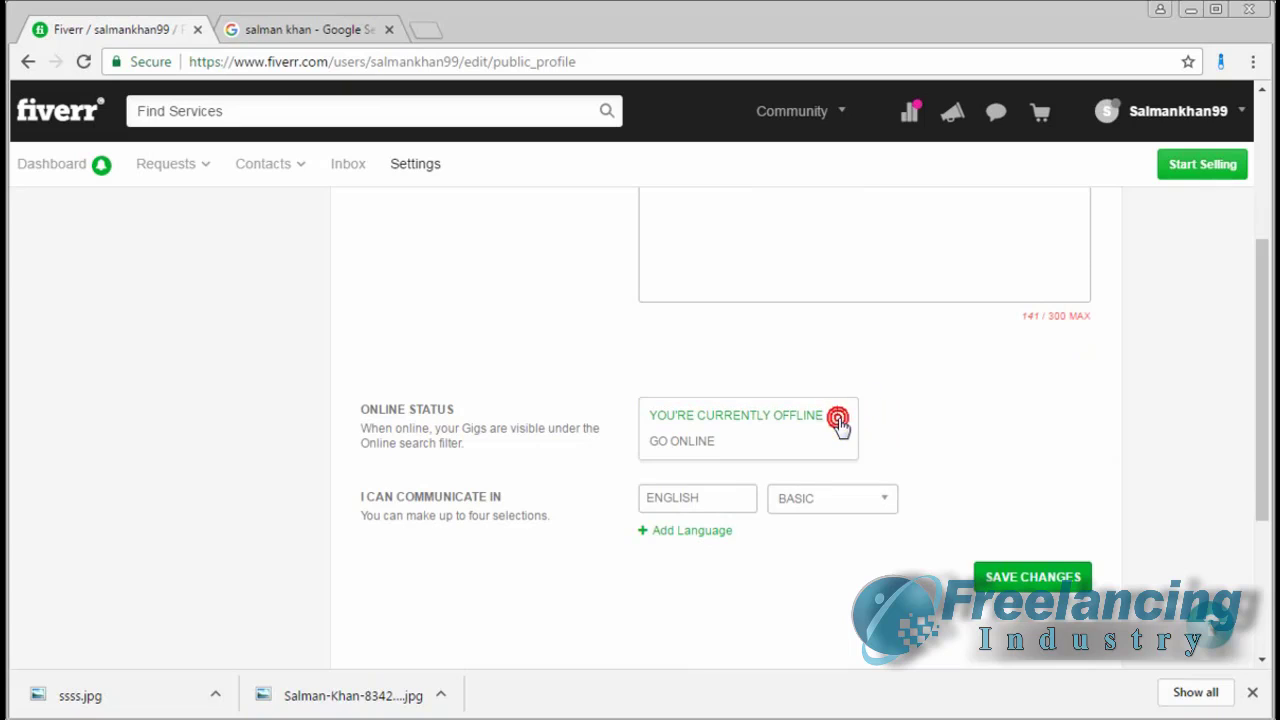
left_click(708, 445)
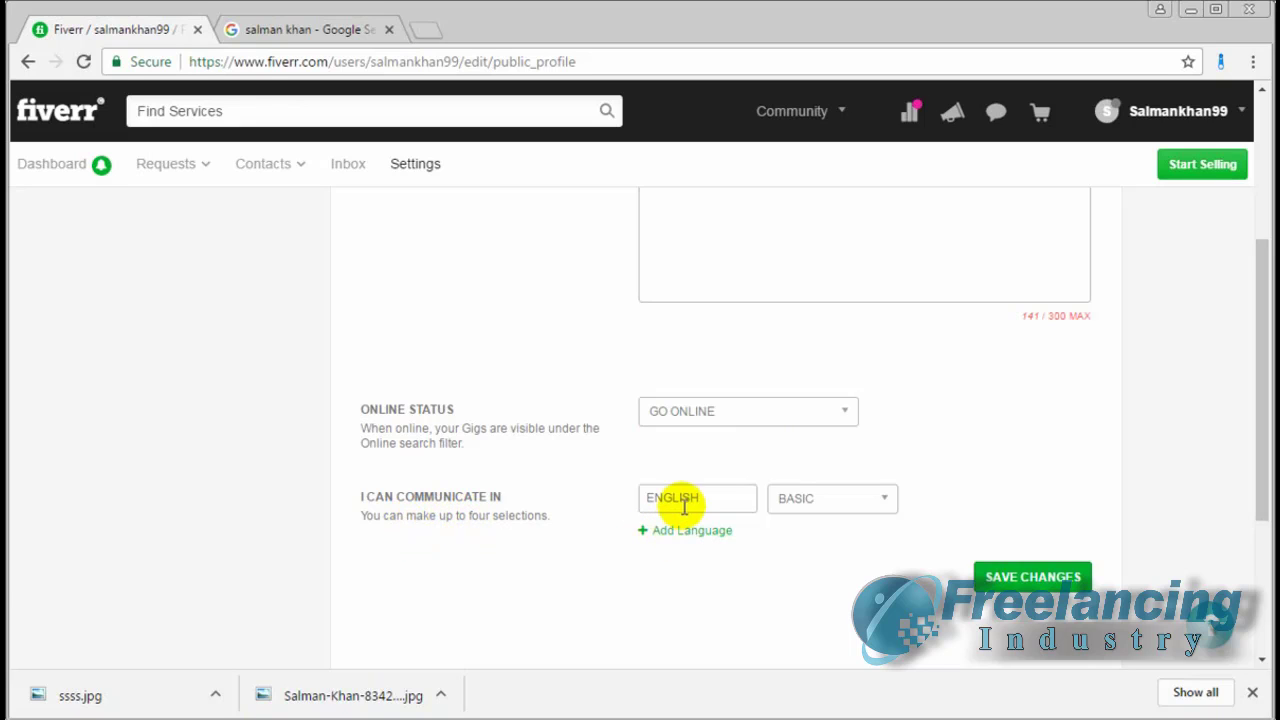
Change the English language level from BASIC to FLUENT
left_click(857, 503)
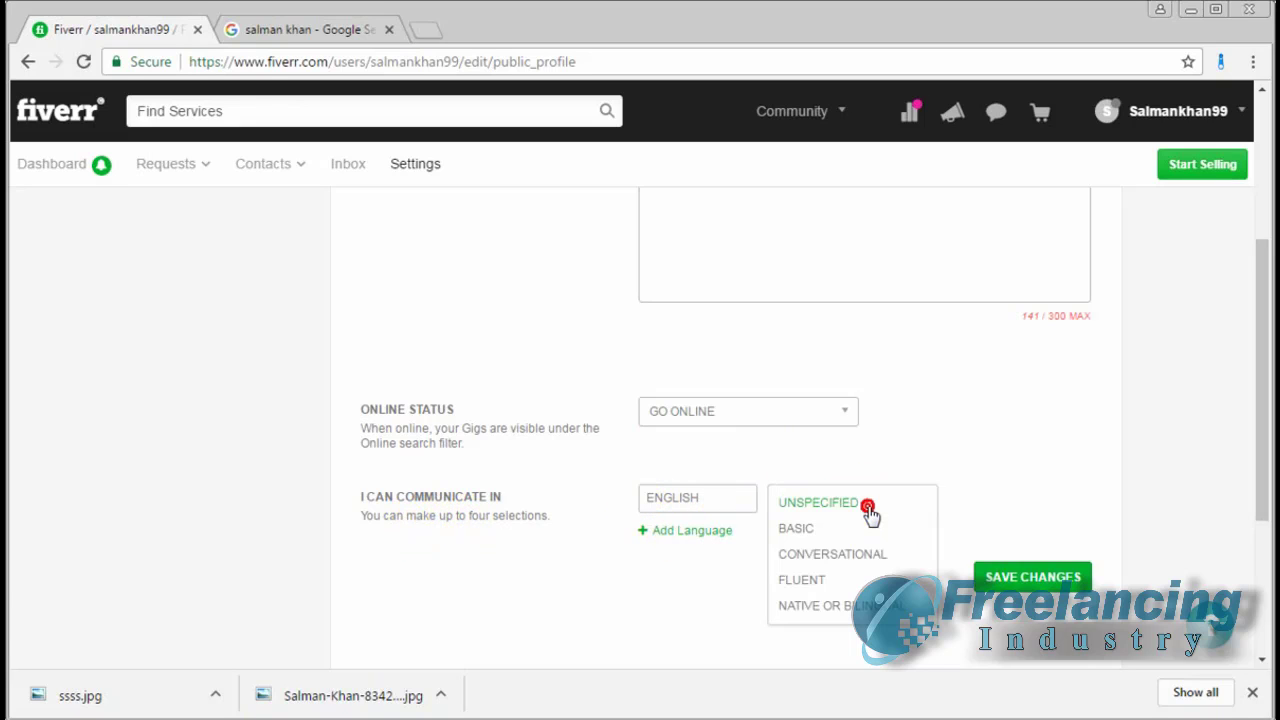
left_click(790, 582)
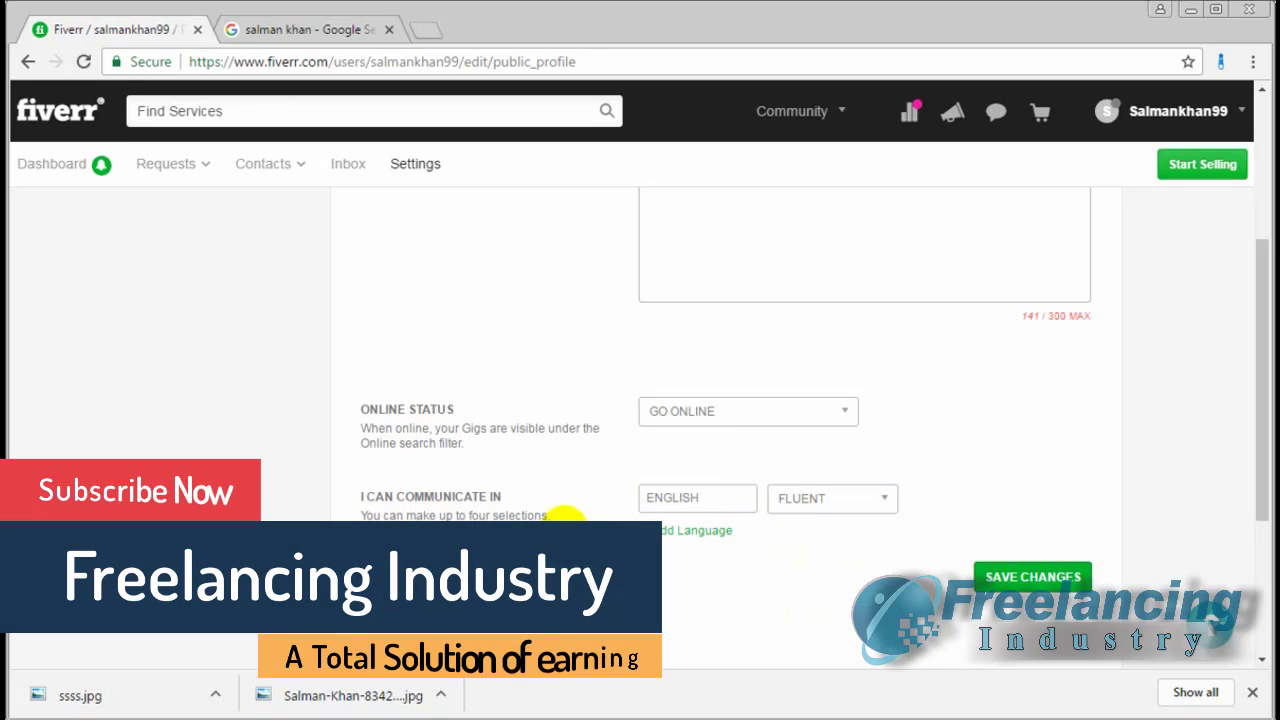
scroll(566, 522, "up", 2)
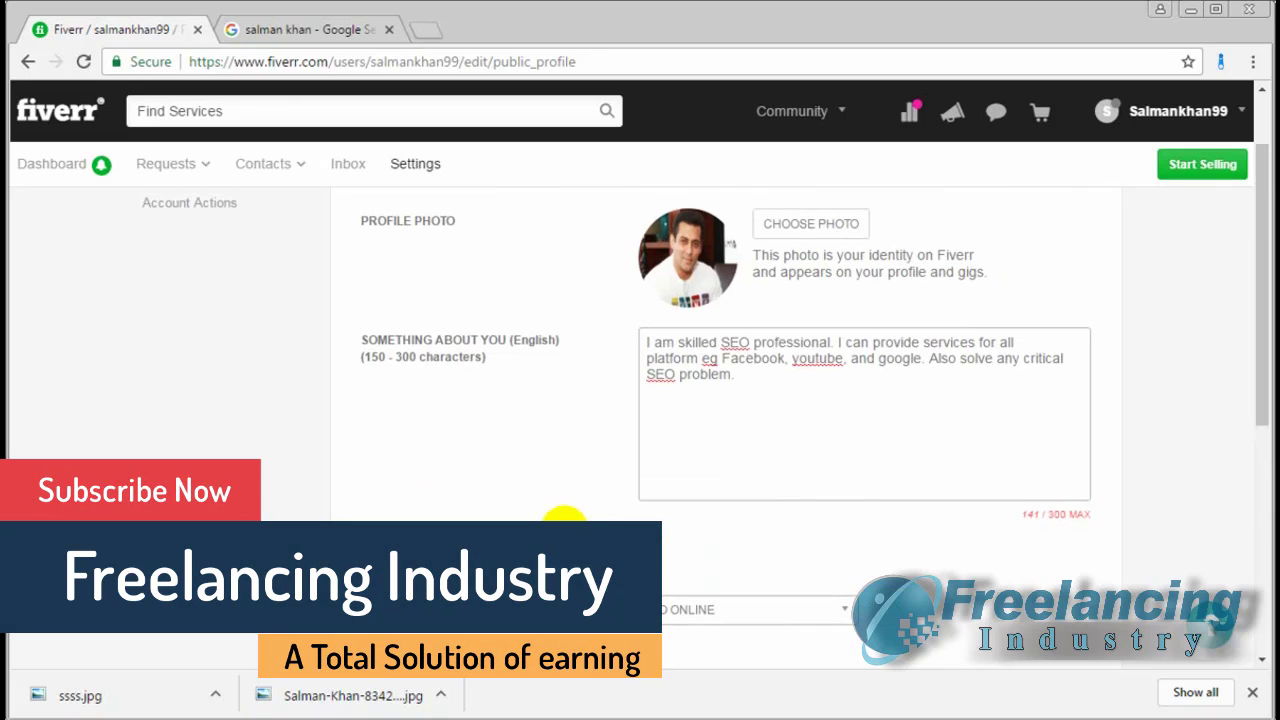
scroll(471, 514, "down", 1)
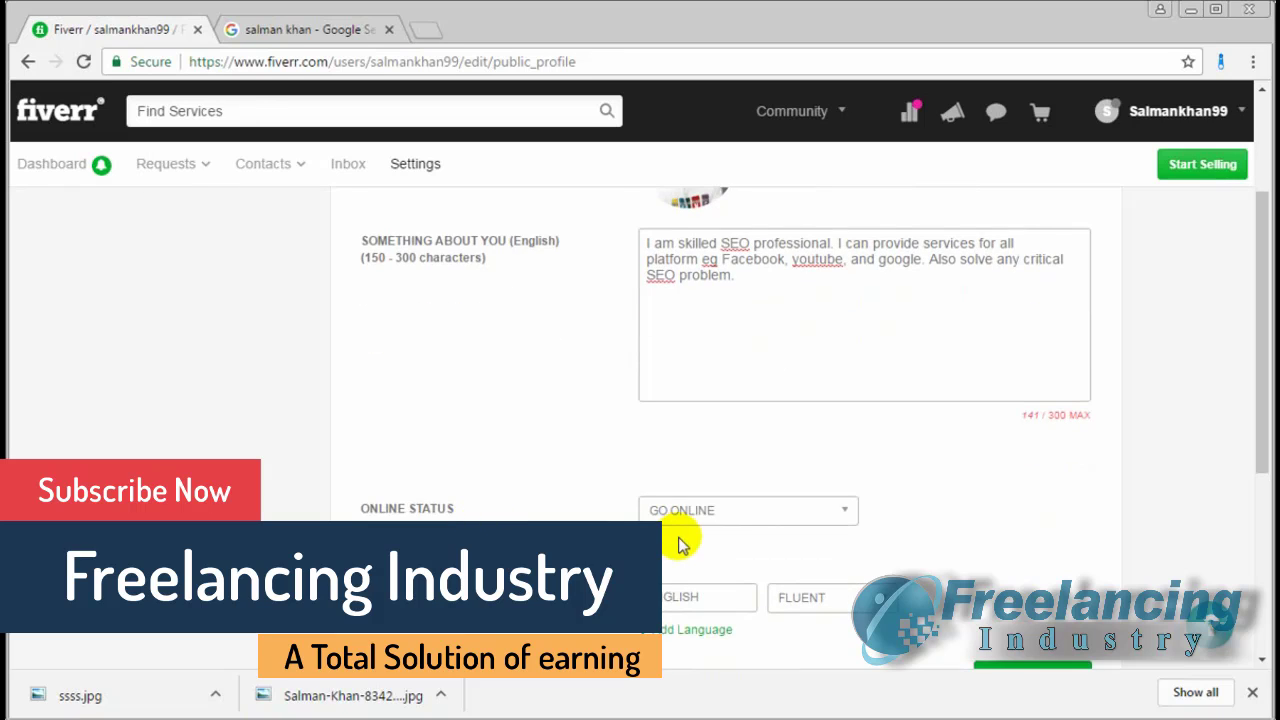
scroll(680, 537, "up", 2)
scroll(831, 657, "down", 4)
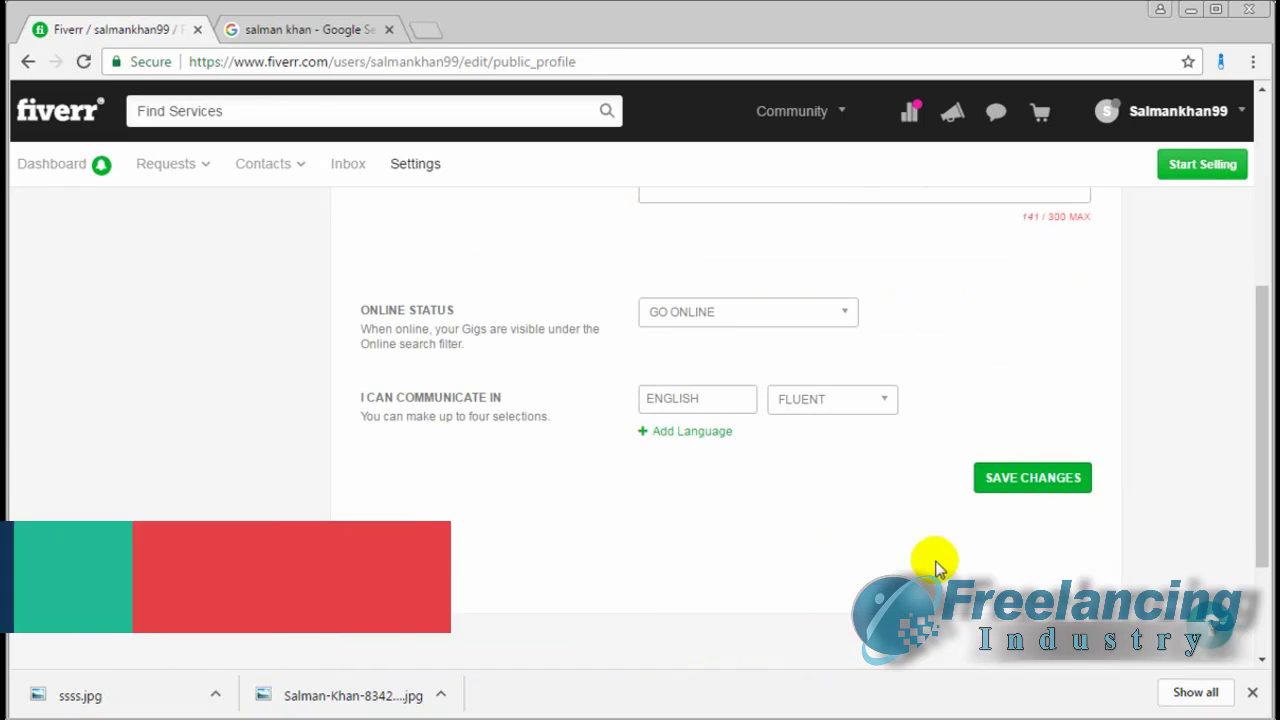
Save the Public Profile Settings and check the successful-update confirmation
left_click(1025, 479)
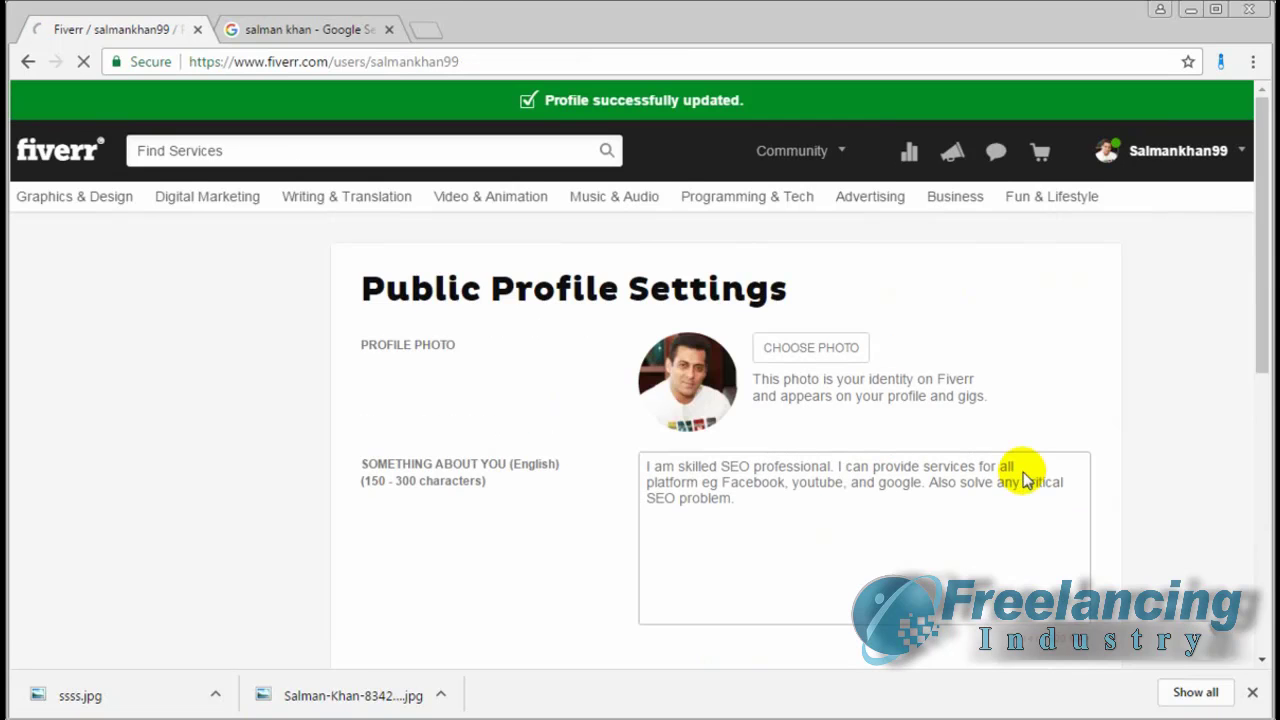
mouse_move(1083, 215)
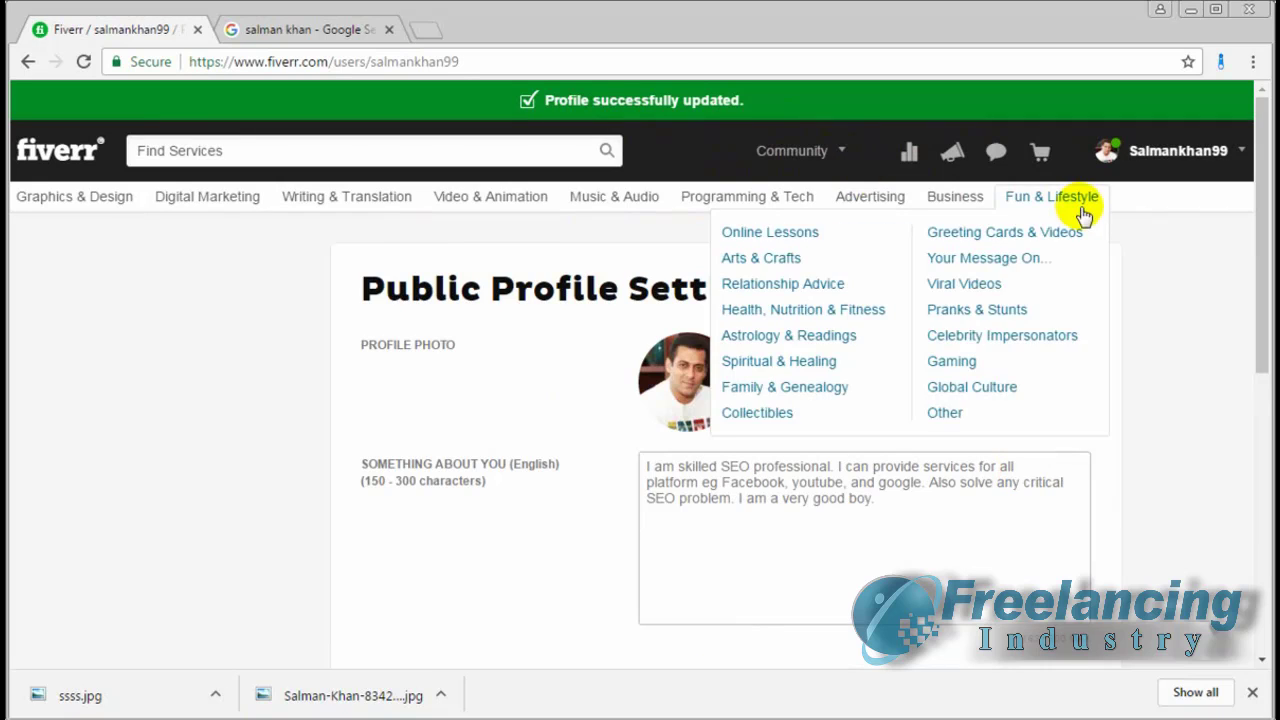
scroll(1171, 377, "down", 10)
scroll(1172, 380, "up", 10)
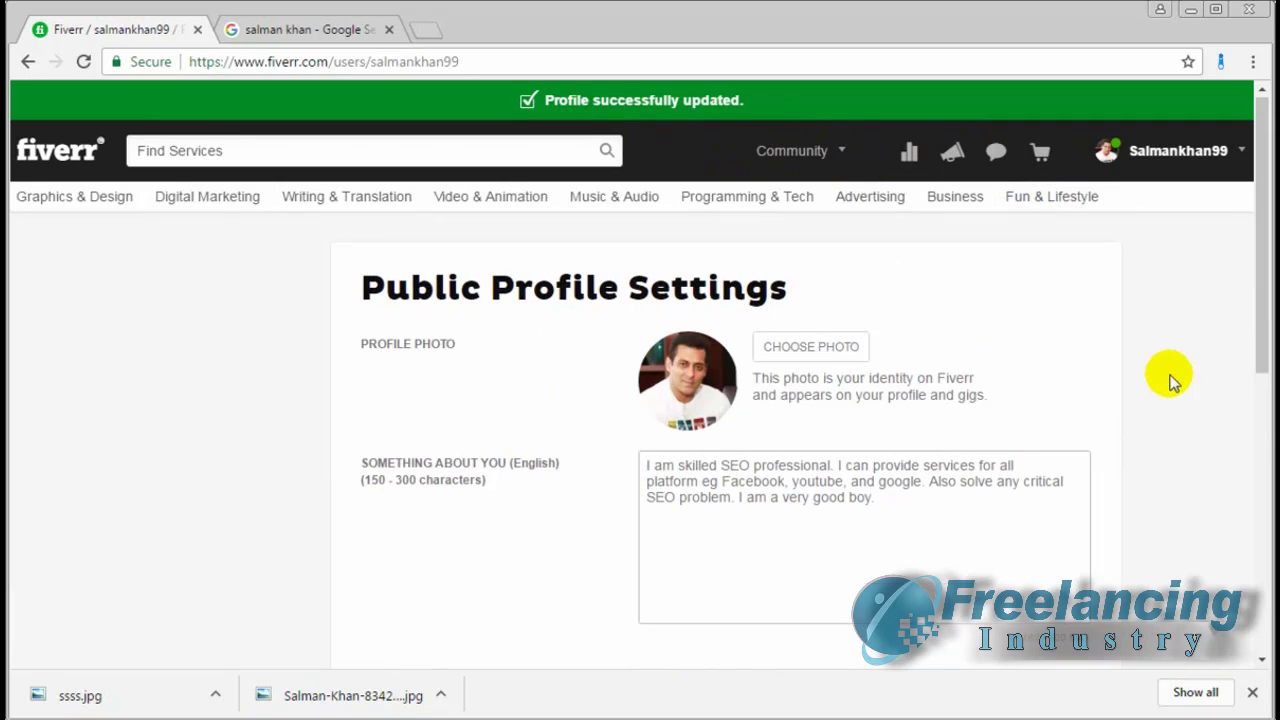